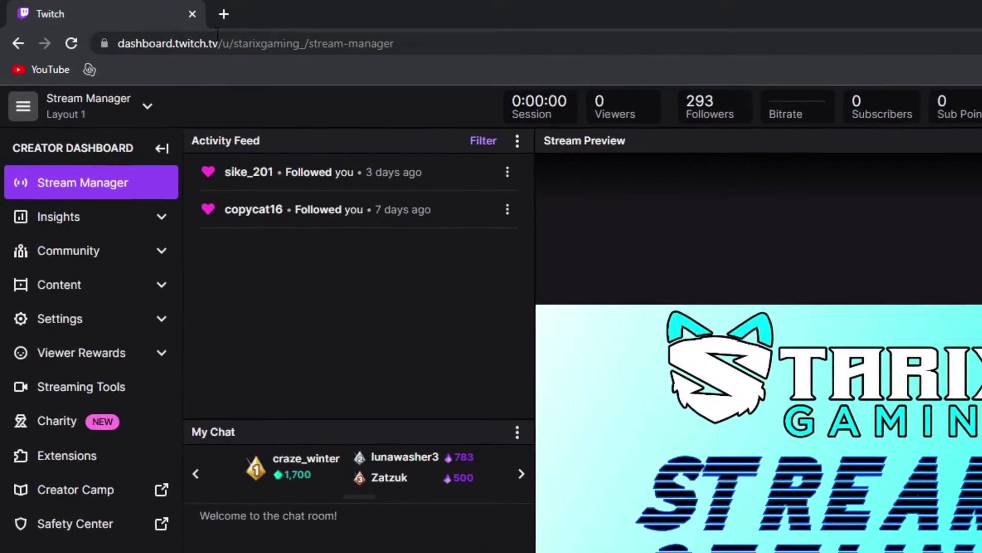
# Open the Charity discovery page from the Creator Dashboard sidebar.
pyautogui.moveTo(211, 43); pyautogui.dragTo(139, 56)
pyautogui.click(310, 49)
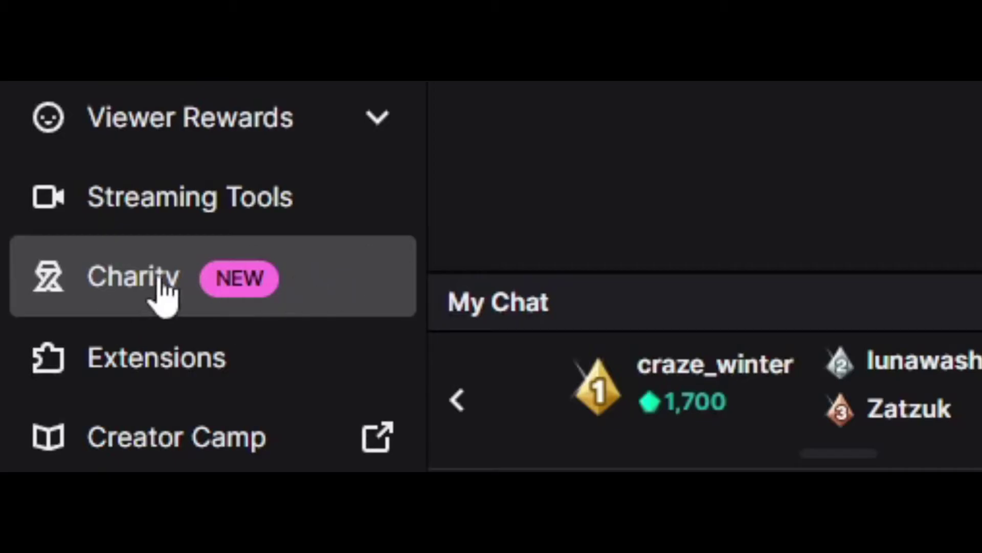
pyautogui.click(202, 279)
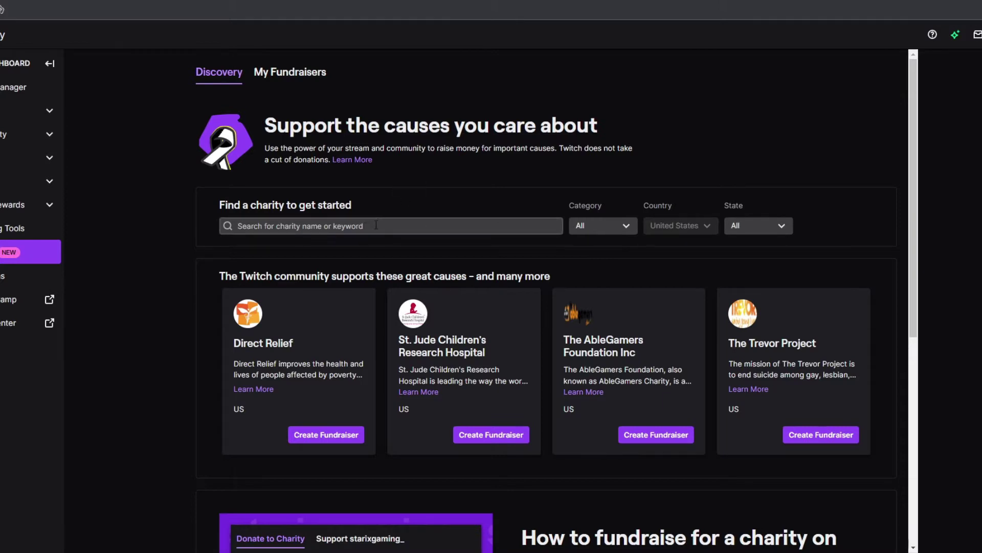
# Try searching the charities for 'animal' and scroll through the results.
pyautogui.click(289, 225)
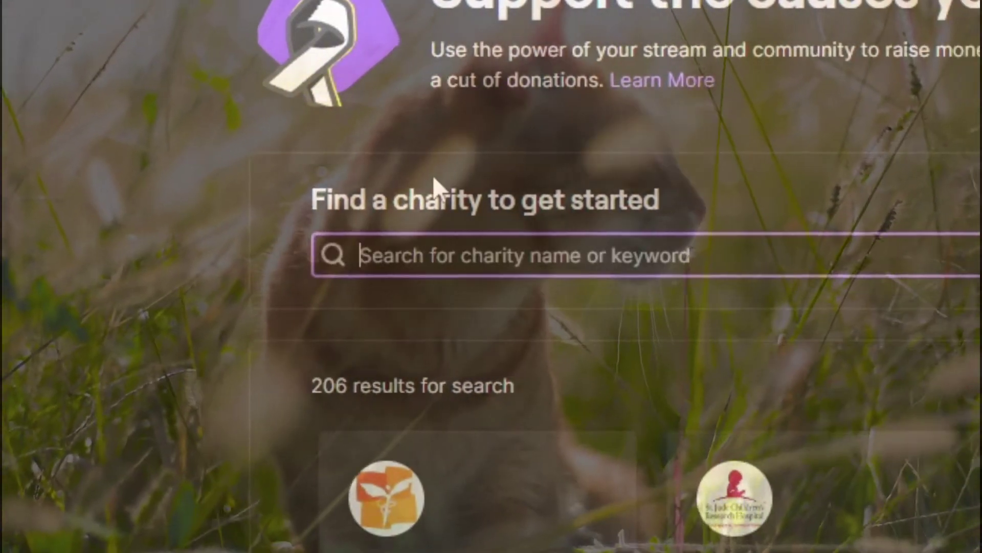
pyautogui.write('animal')
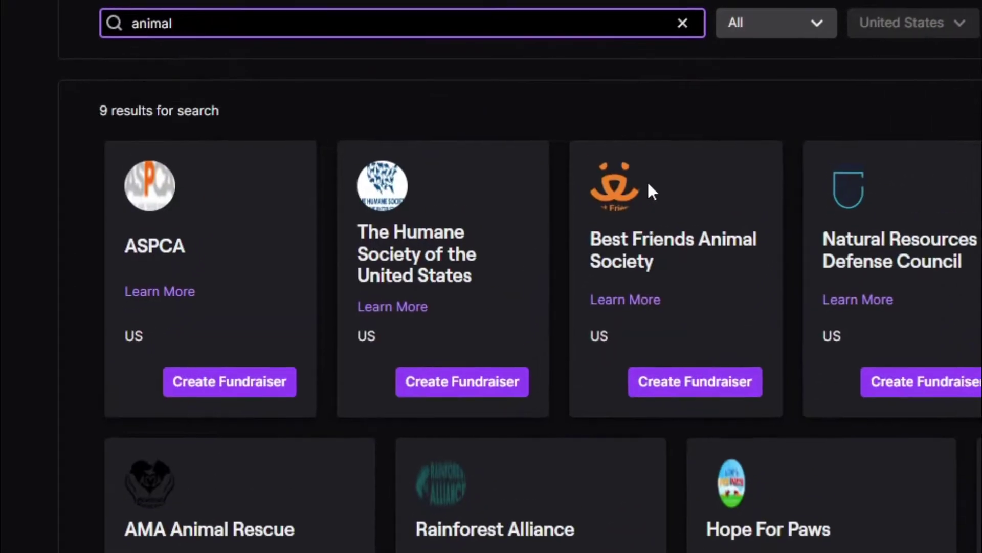
pyautogui.scroll(-2, 649, 190)
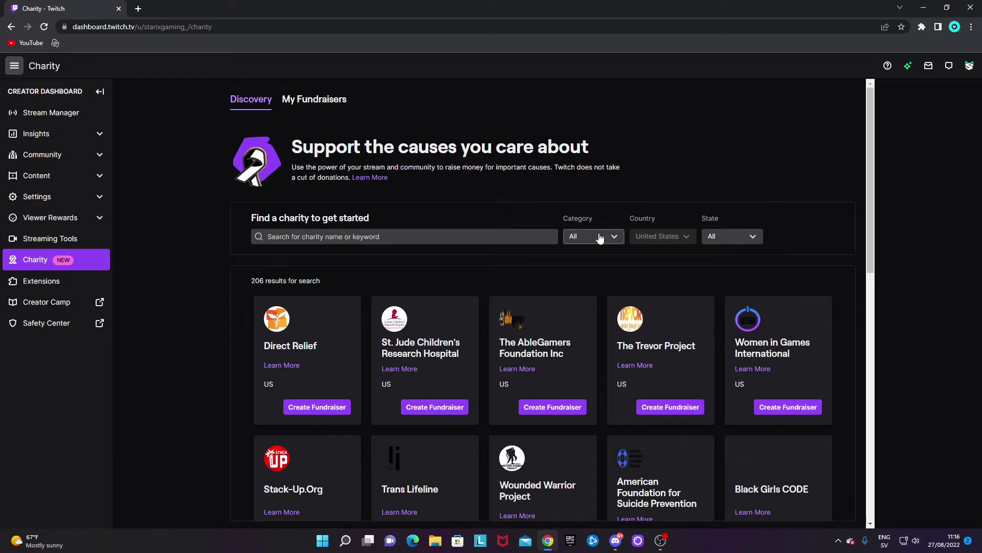
# Filter the charity list to the Health and Medicine category, leaving 67 charities.
pyautogui.click(600, 239)
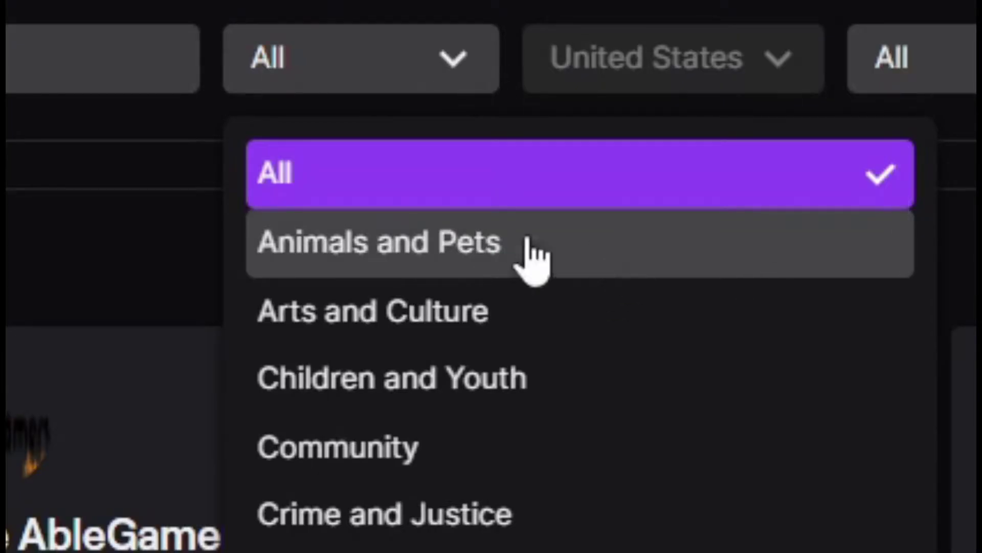
pyautogui.scroll(-5, 619, 251)
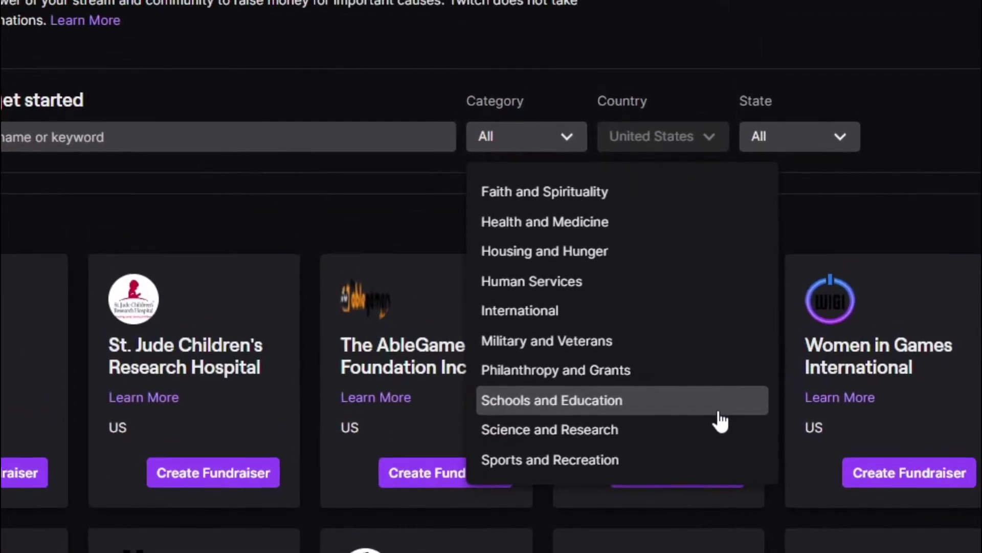
pyautogui.scroll(5, 724, 442)
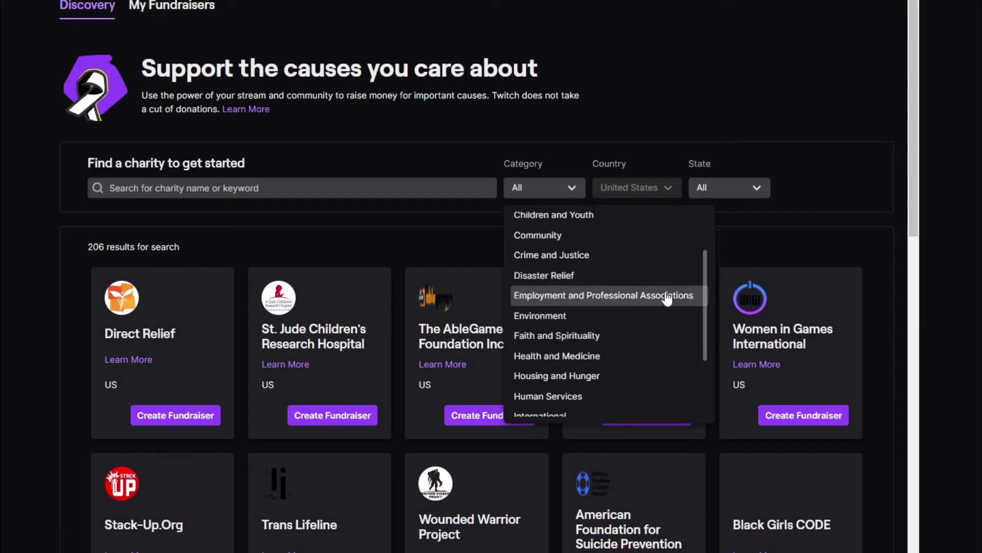
pyautogui.press('Up')
pyautogui.scroll(1, 667, 296)
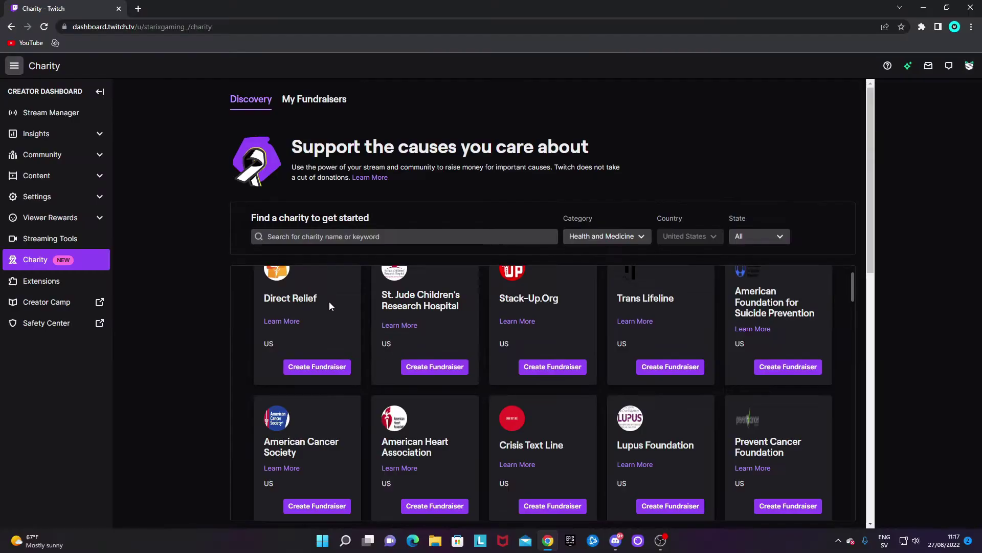
pyautogui.scroll(1, 329, 302)
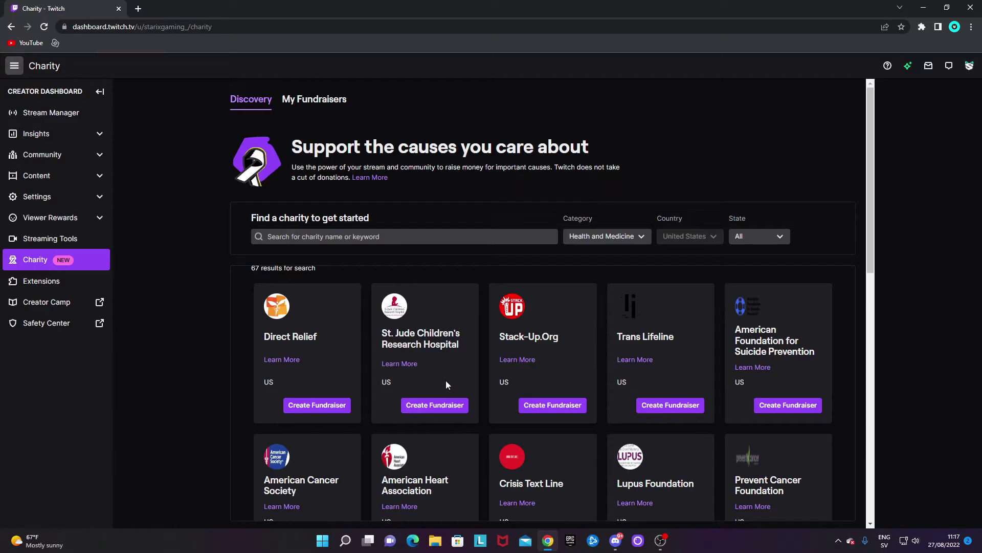
# Create a fundraiser for St. Jude Children's Research Hospital and review its setup steps.
pyautogui.click(442, 406)
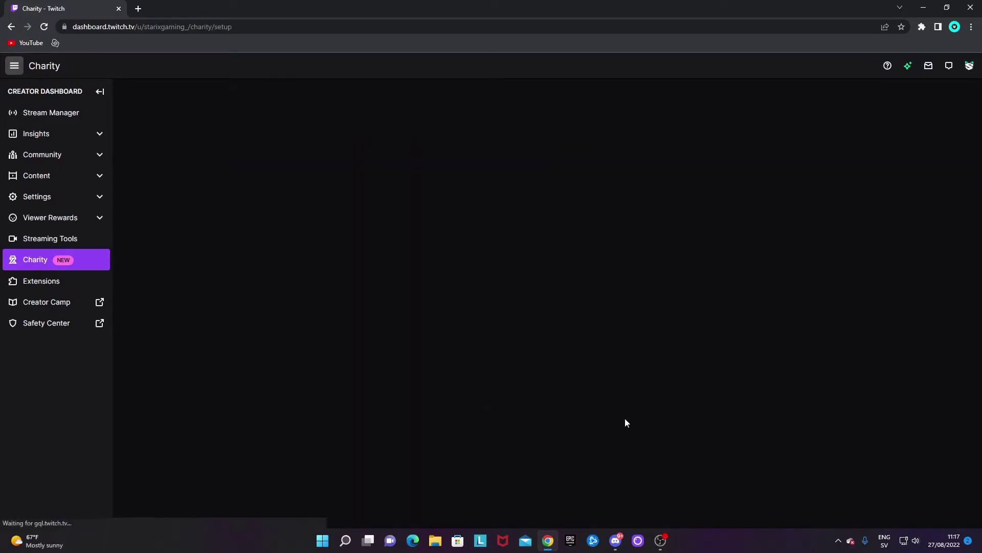
pyautogui.scroll(-9, 506, 385)
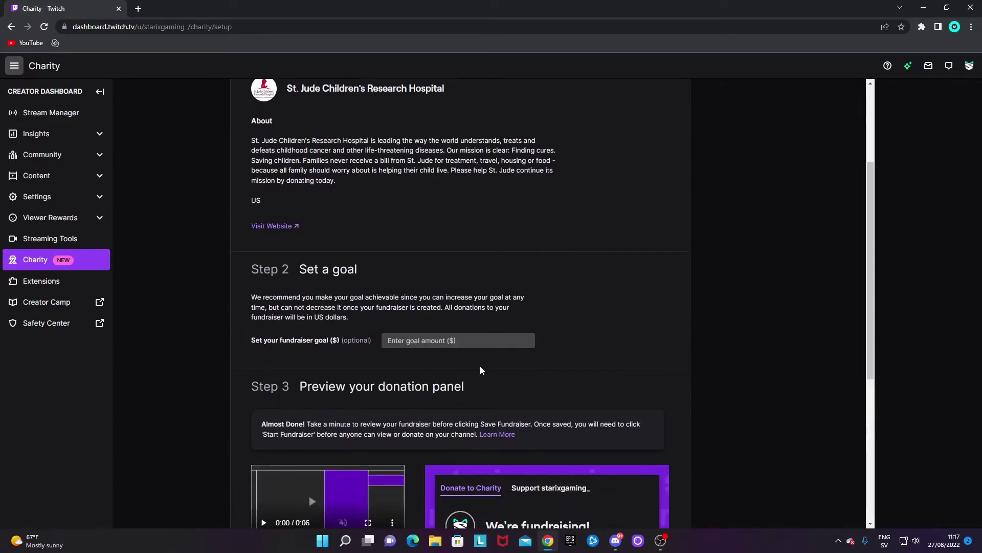
pyautogui.scroll(5, 493, 354)
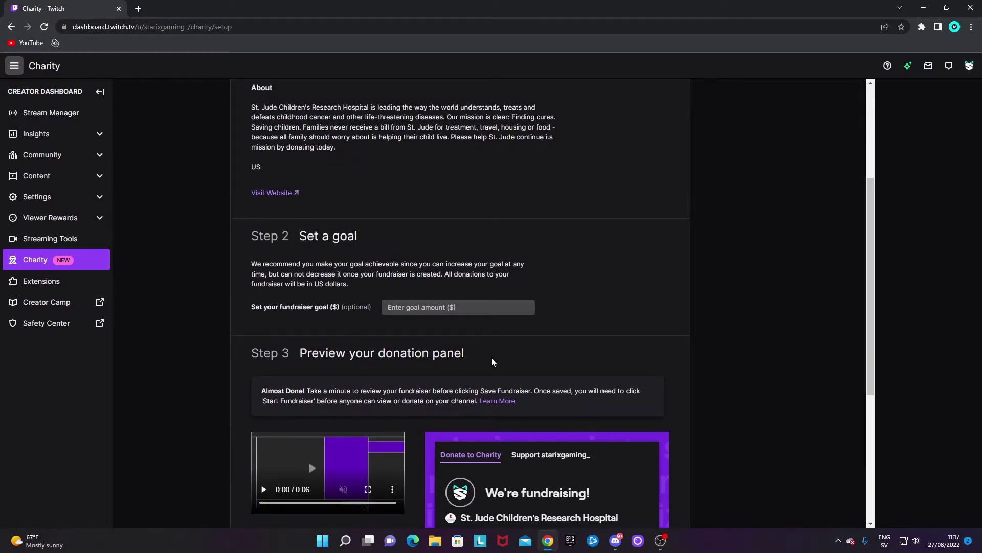
pyautogui.scroll(3, 493, 361)
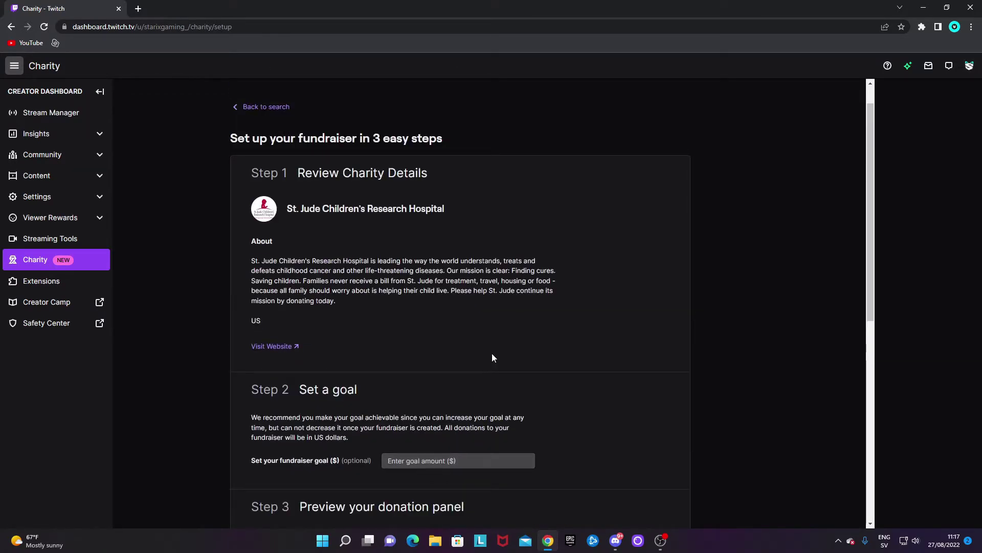
pyautogui.scroll(-2, 461, 371)
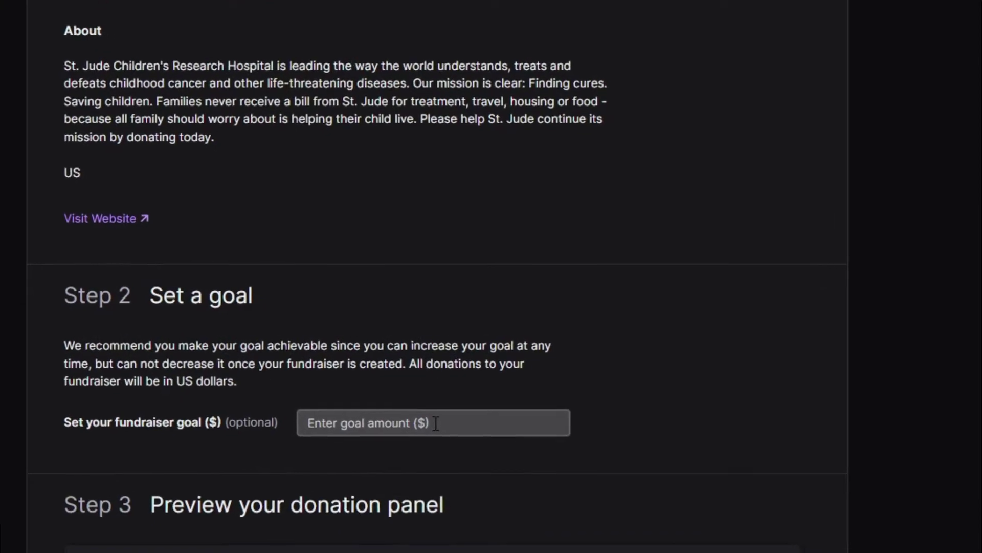
# Enter a $100.00 fundraiser goal and scroll down to the donation panel preview.
pyautogui.click(432, 433)
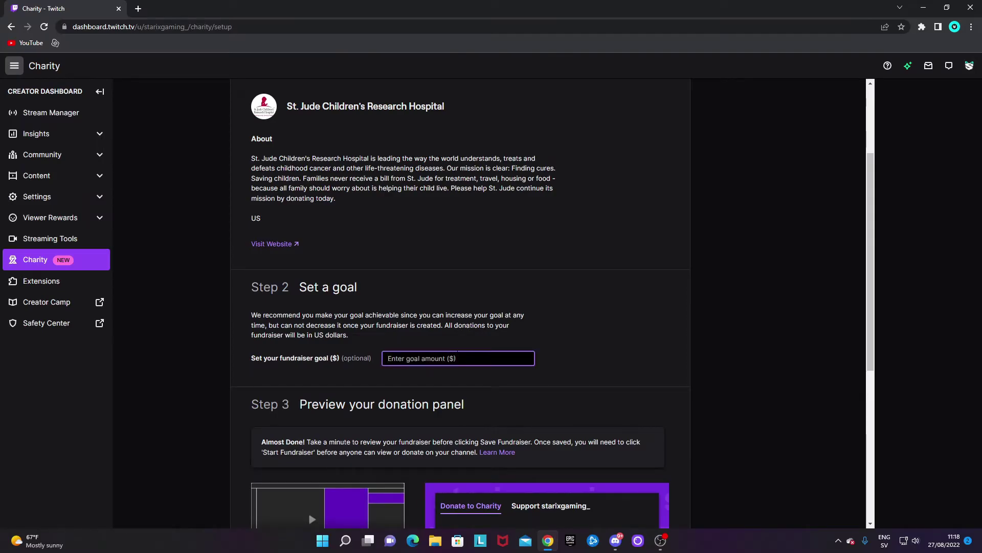
pyautogui.write('1.00')
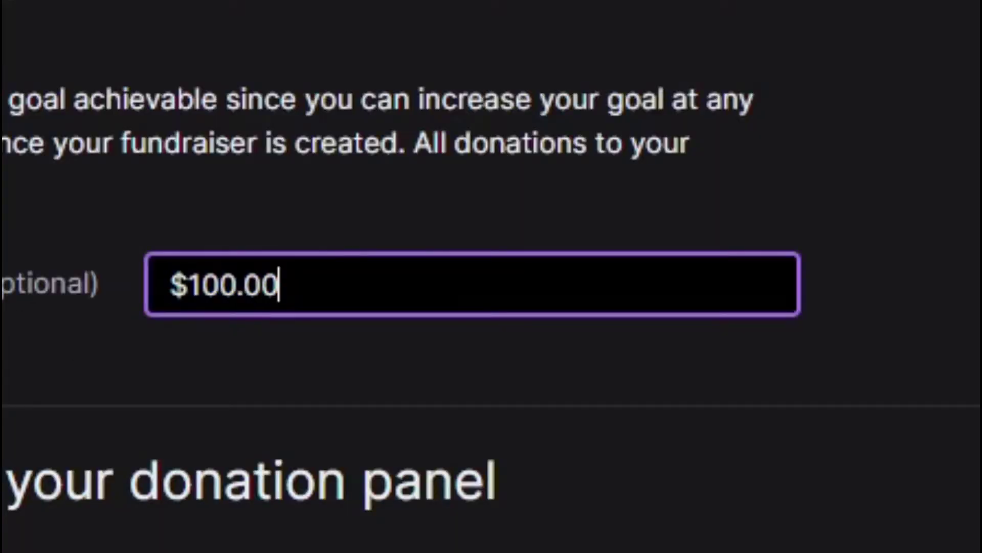
pyautogui.scroll(-5, 358, 335)
pyautogui.scroll(-4, 356, 342)
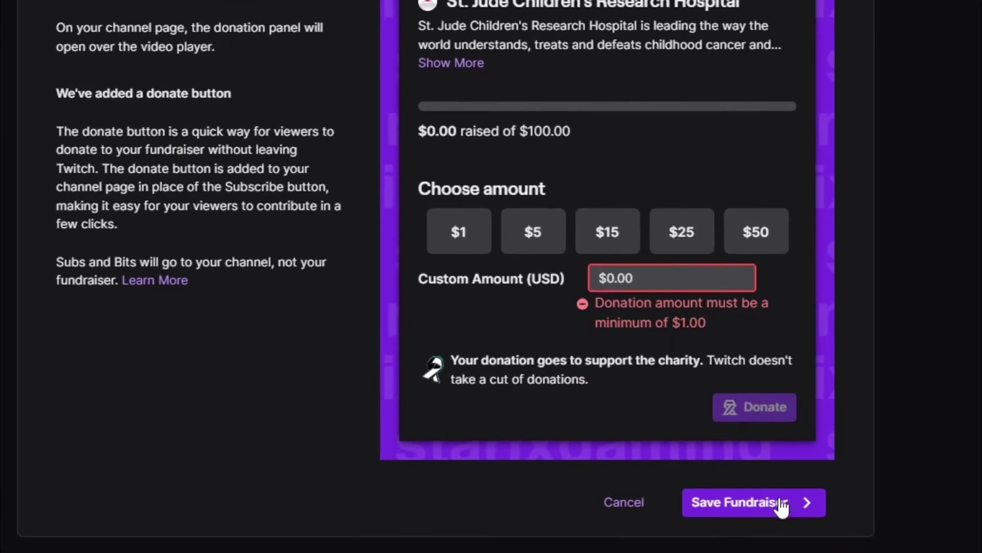
# Save the St. Jude fundraiser, then start it from My Fundraisers.
pyautogui.click(790, 504)
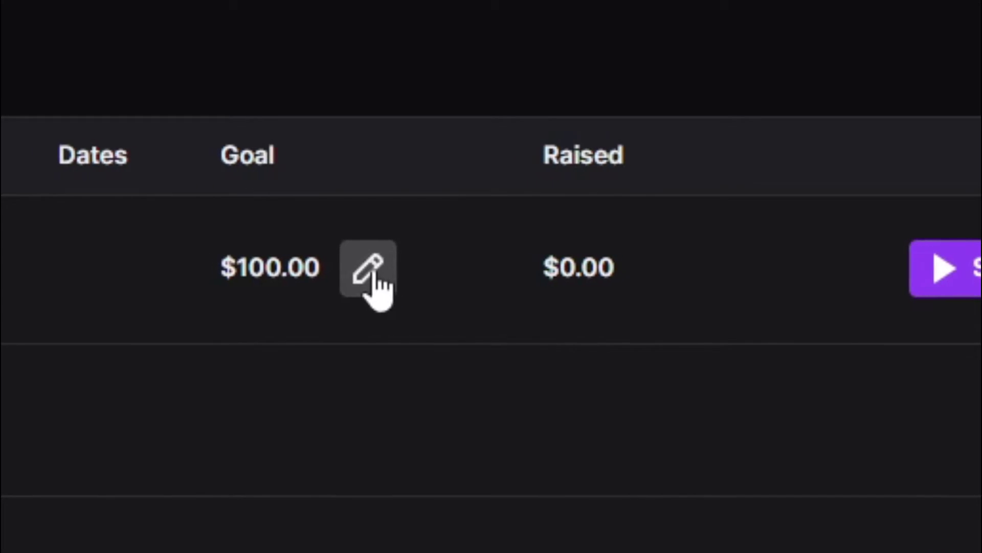
pyautogui.click(368, 268)
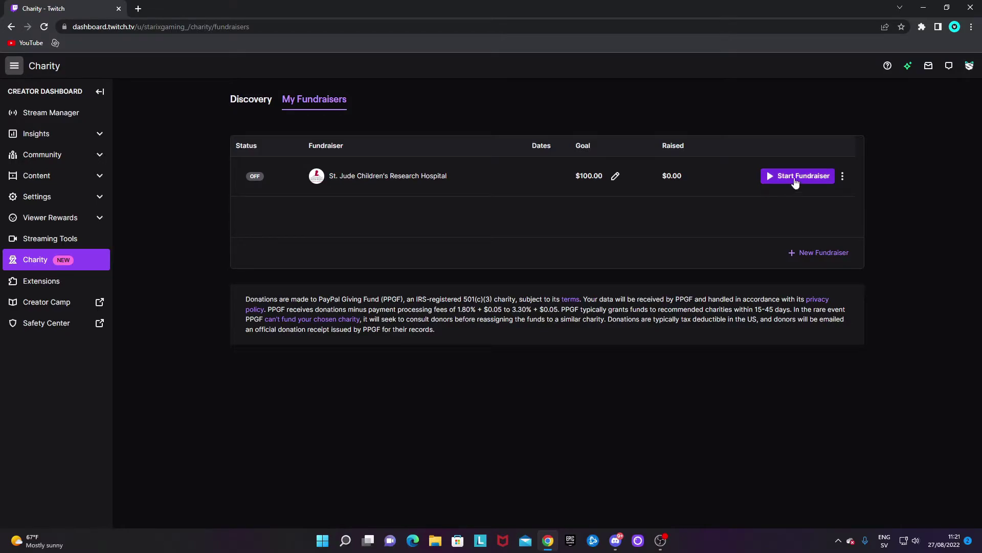
pyautogui.click(796, 177)
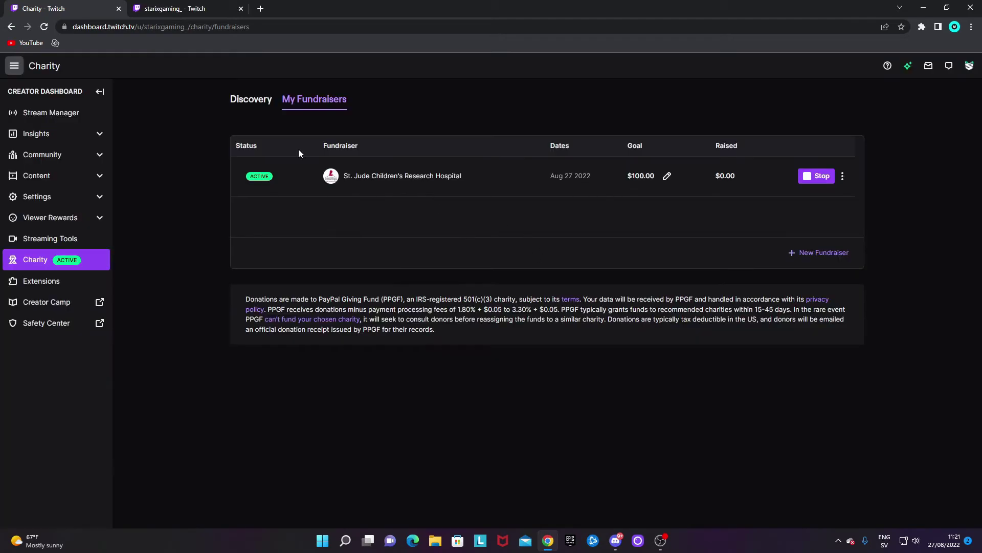
# On the channel page, open Donate to Charity and try a $15.00 donation.
pyautogui.click(186, 6)
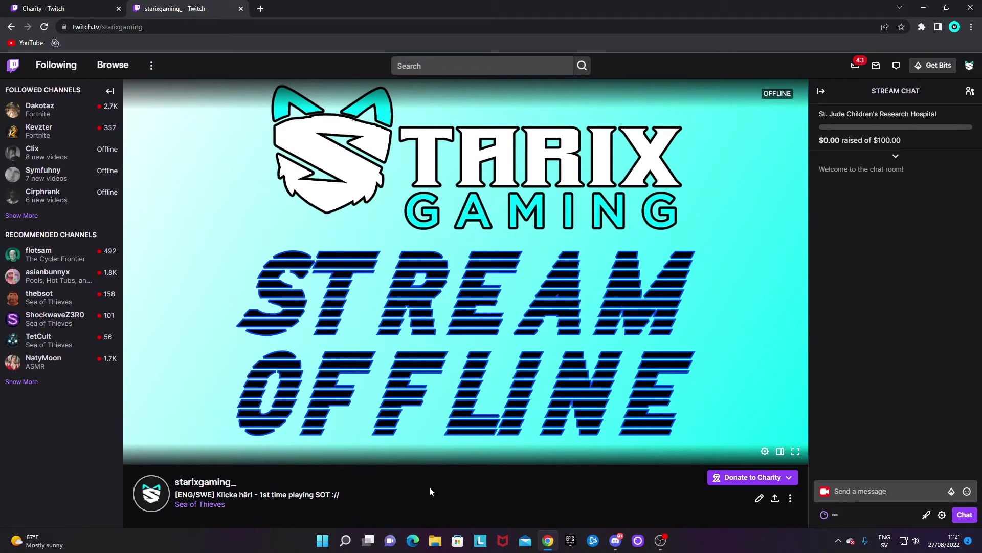
pyautogui.click(758, 477)
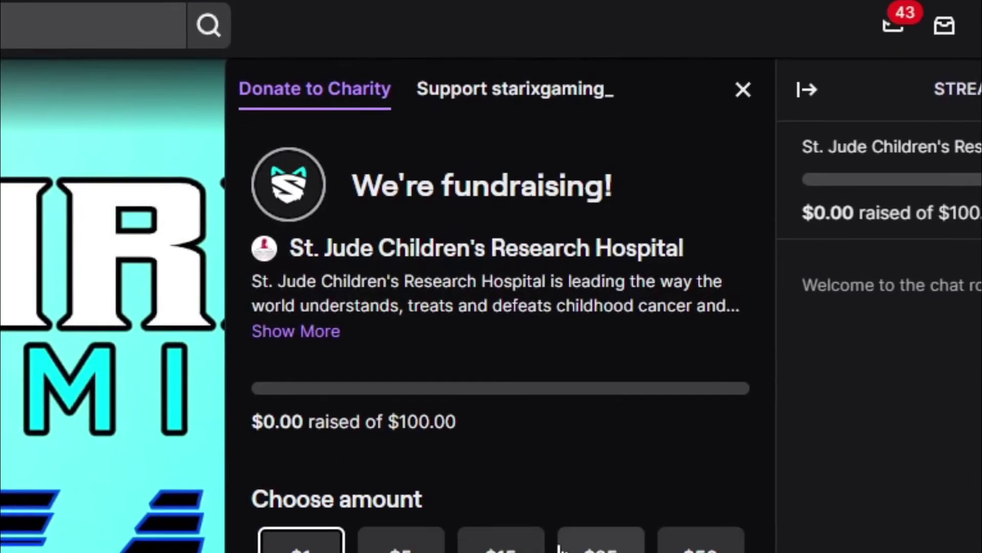
pyautogui.click(501, 542)
pyautogui.click(548, 425)
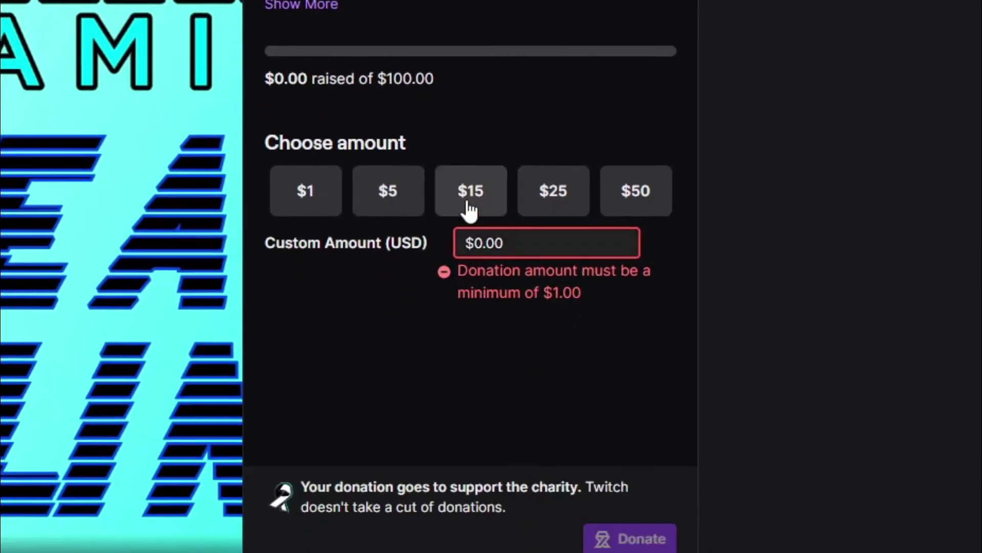
pyautogui.click(479, 305)
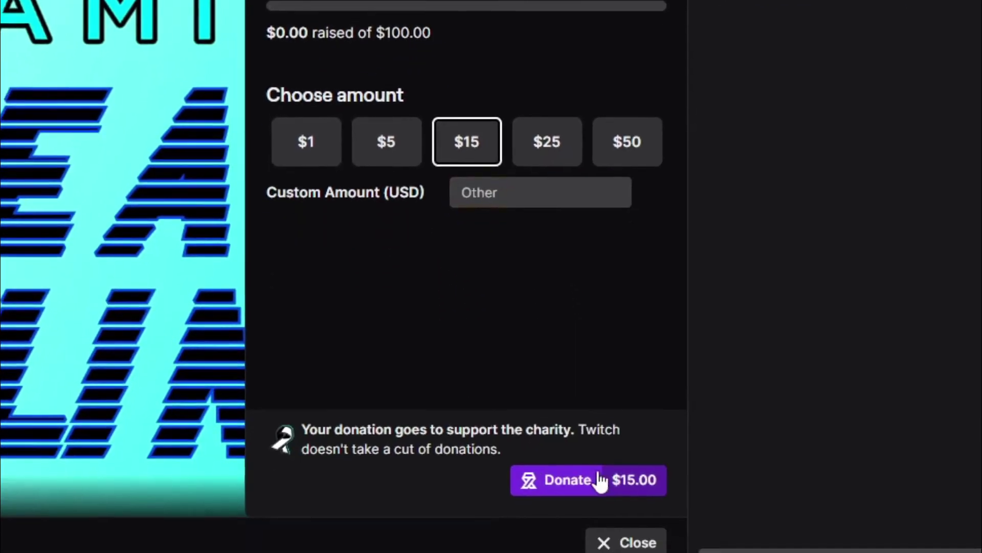
pyautogui.click(603, 478)
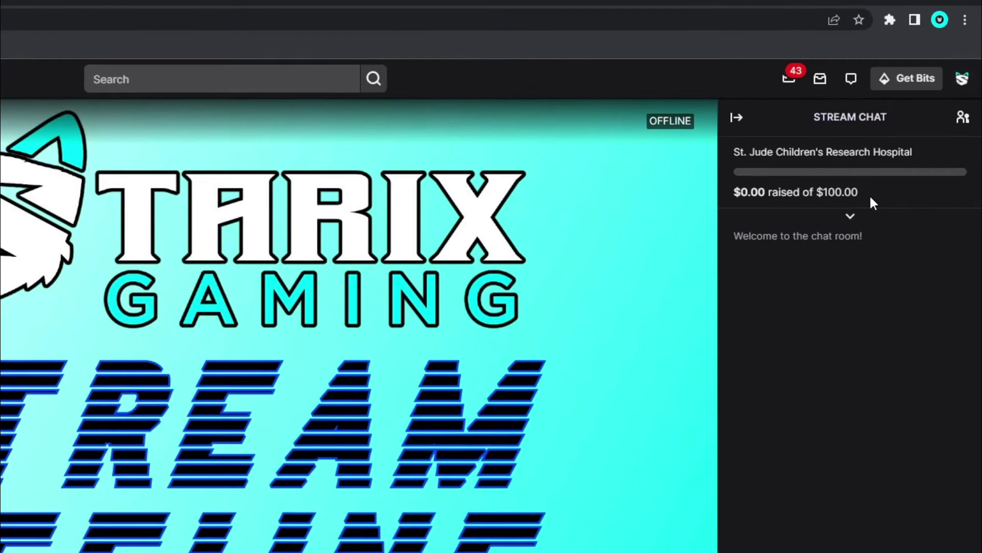
# Reopen the donation panel, view the channel's Support options, then collapse the charity details.
pyautogui.moveTo(867, 191); pyautogui.dragTo(744, 141)
pyautogui.click(671, 154)
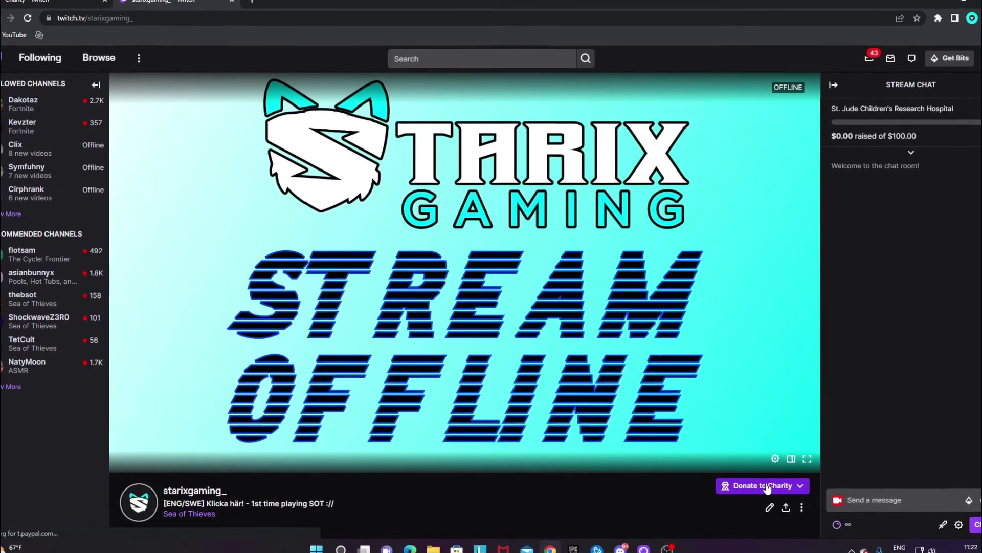
pyautogui.click(763, 484)
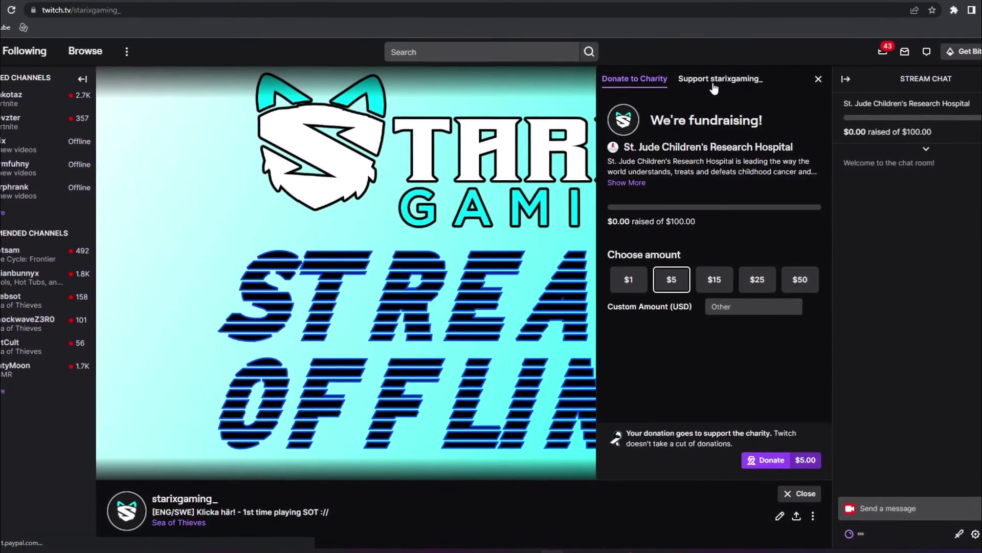
pyautogui.click(713, 83)
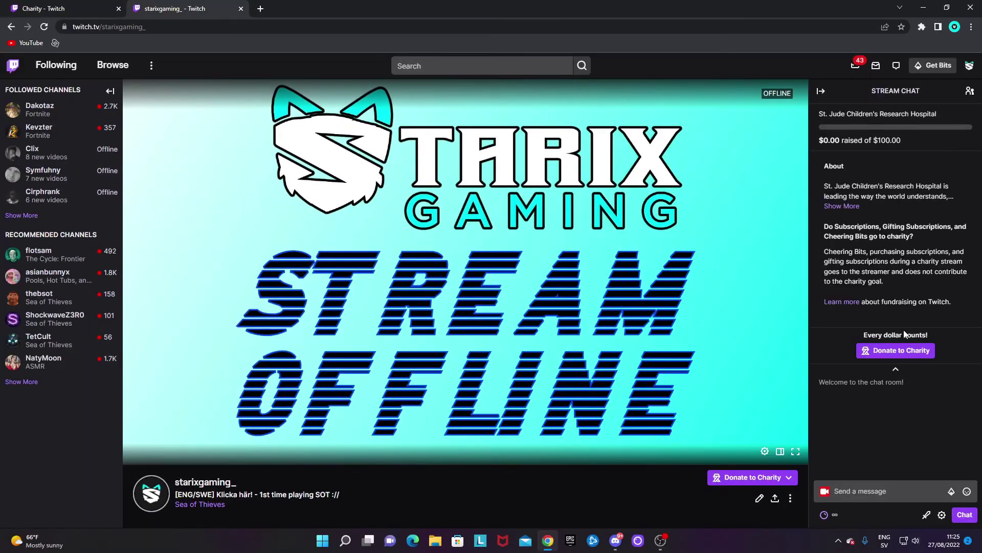
pyautogui.click(896, 368)
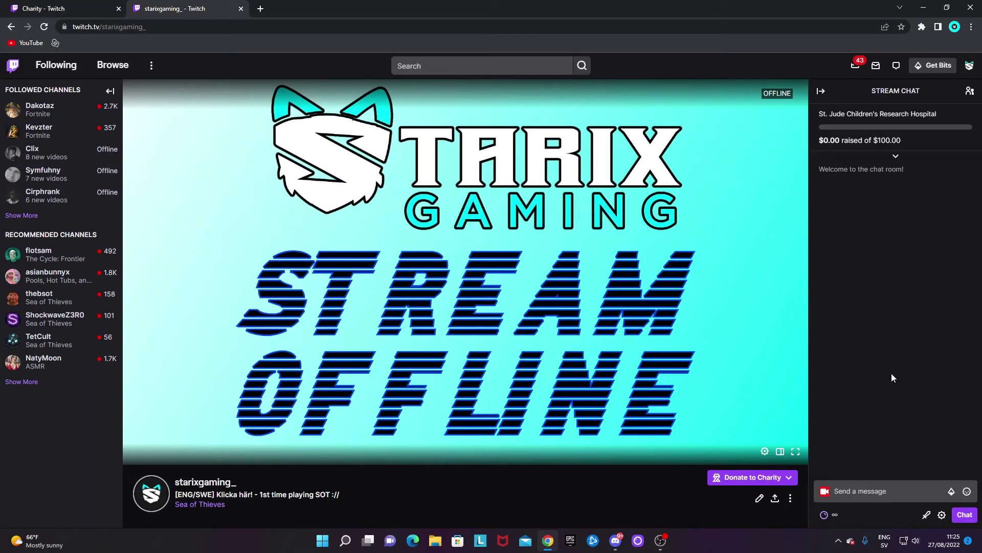
# Check the St. Jude fundraiser's donations from My Fundraisers, then close the Donations dialog.
pyautogui.click(71, 5)
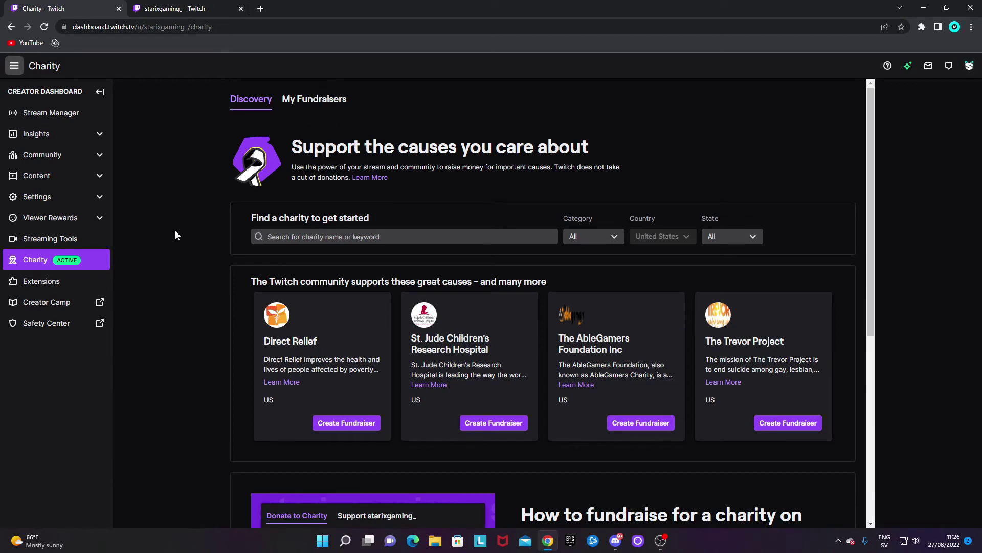
pyautogui.click(313, 99)
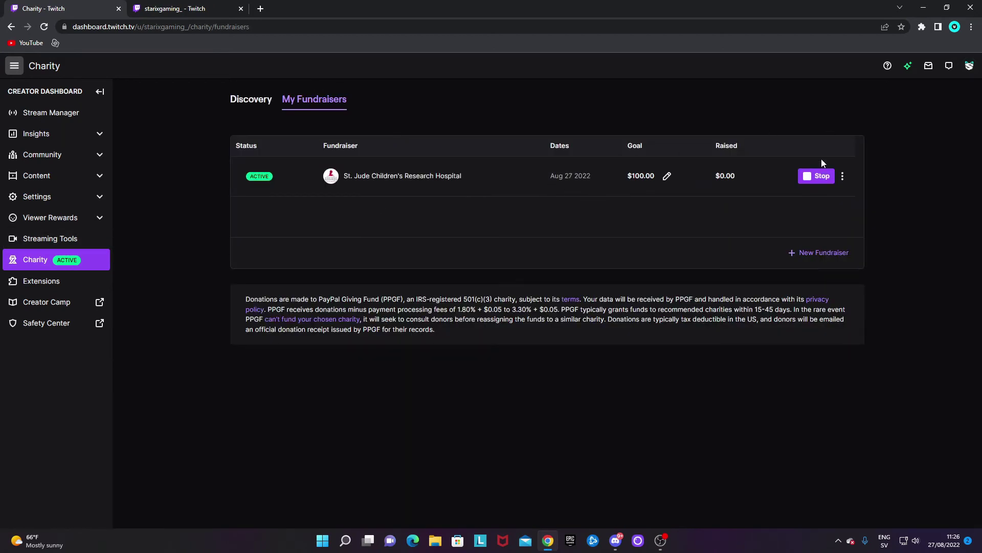
pyautogui.click(842, 176)
pyautogui.click(819, 204)
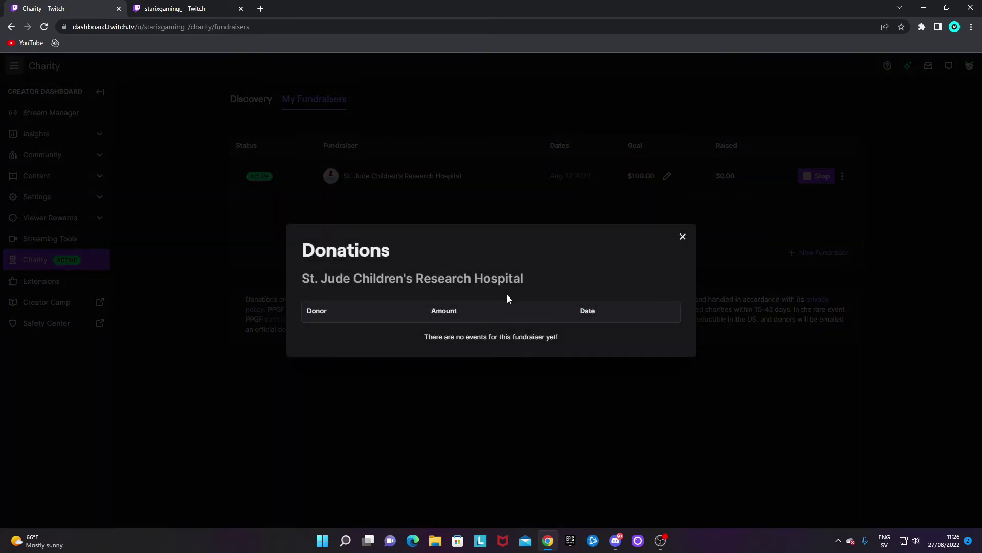
pyautogui.click(699, 251)
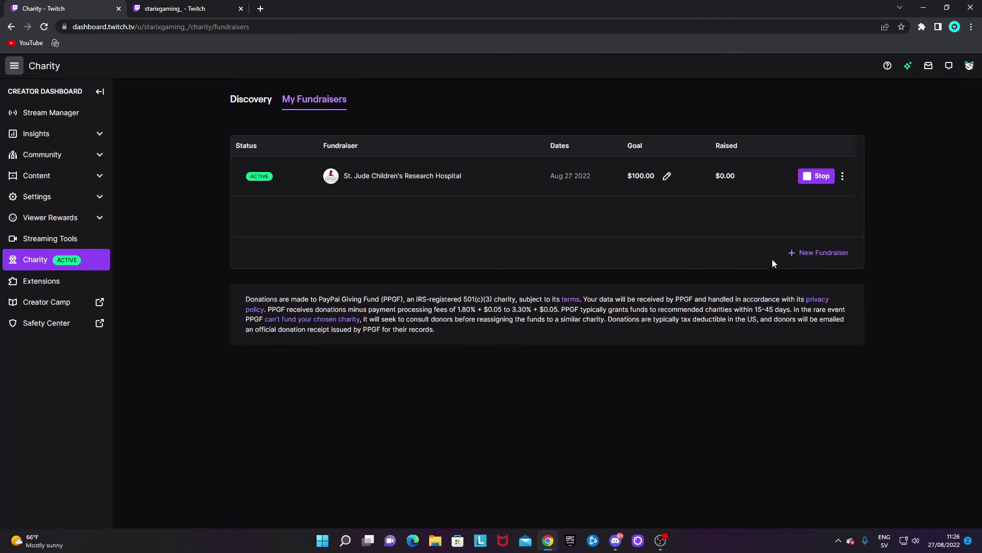